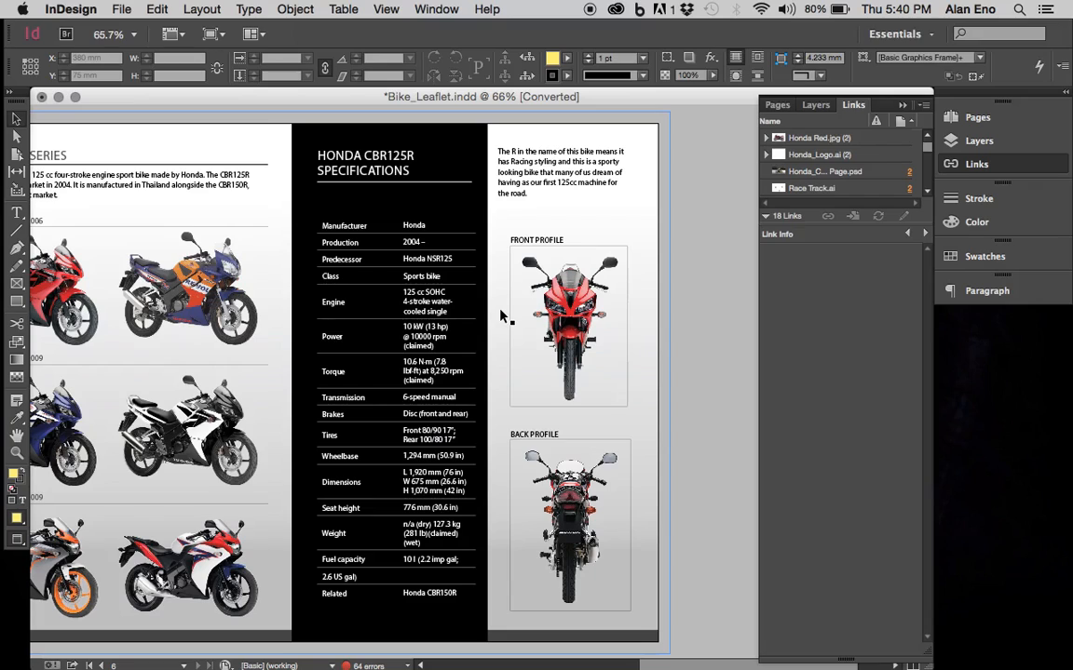
key("super+minus")
key("super+minus")
key("super+minus")
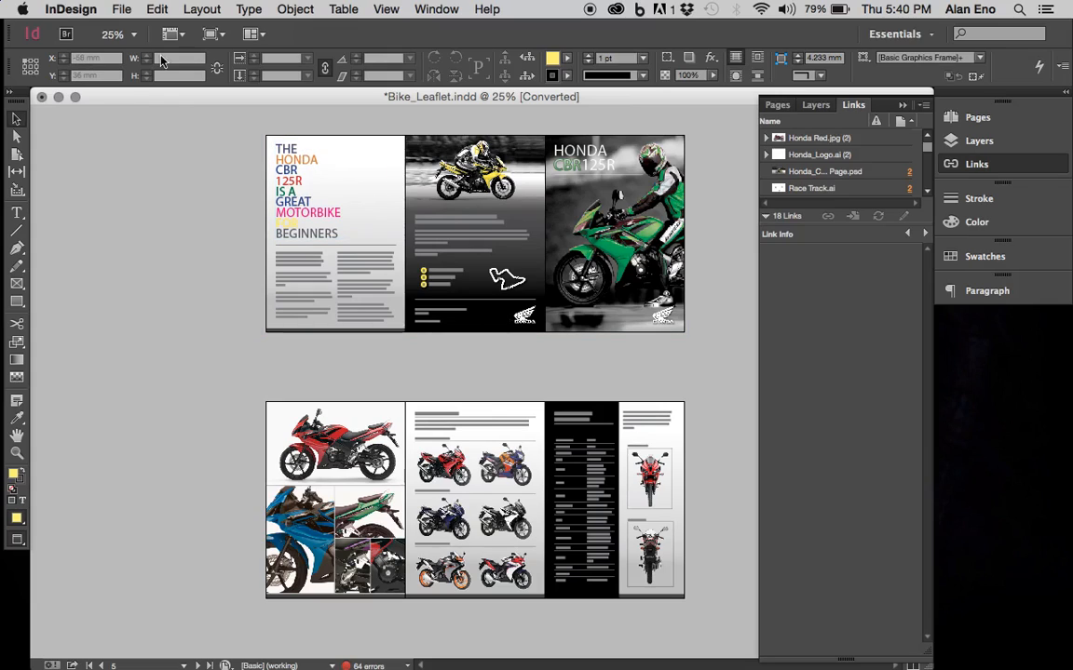
left_click(118, 8)
left_click(129, 148)
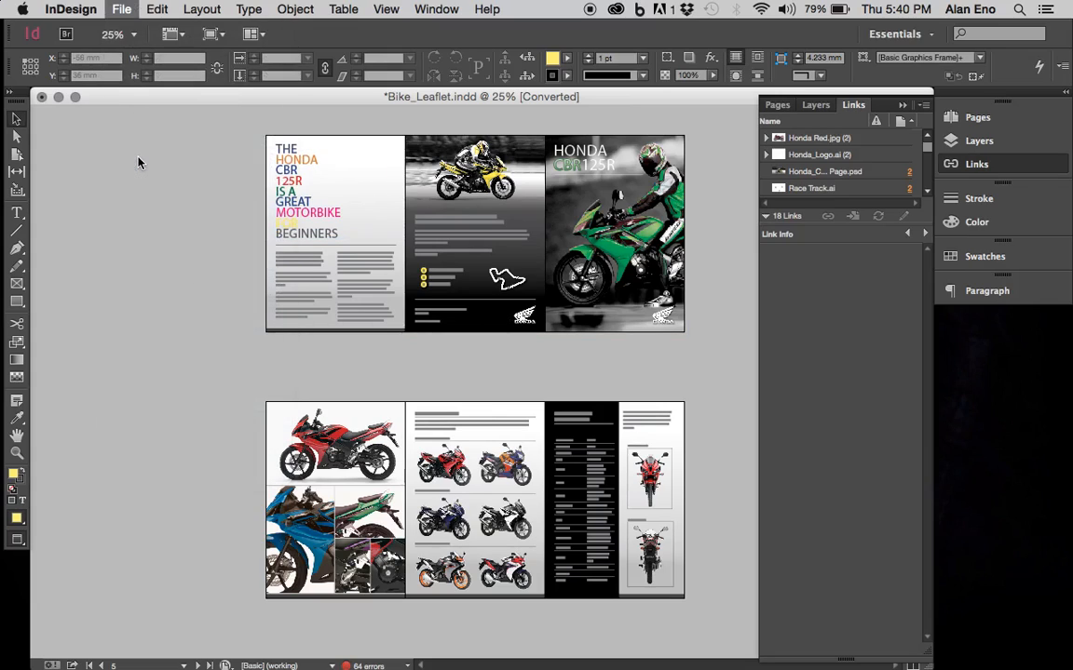
key("Escape")
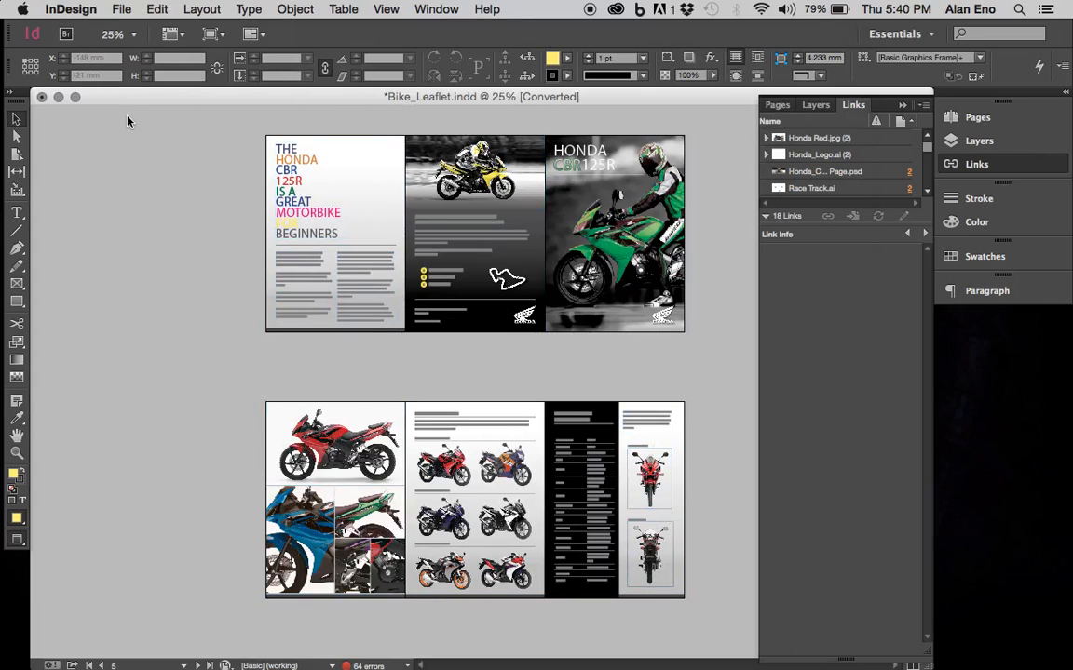
- Start exporting the leaflet and choose the Start folder inside tutorials > Indesign_Project_Folder_TastyTuts as the destination
left_click(123, 9)
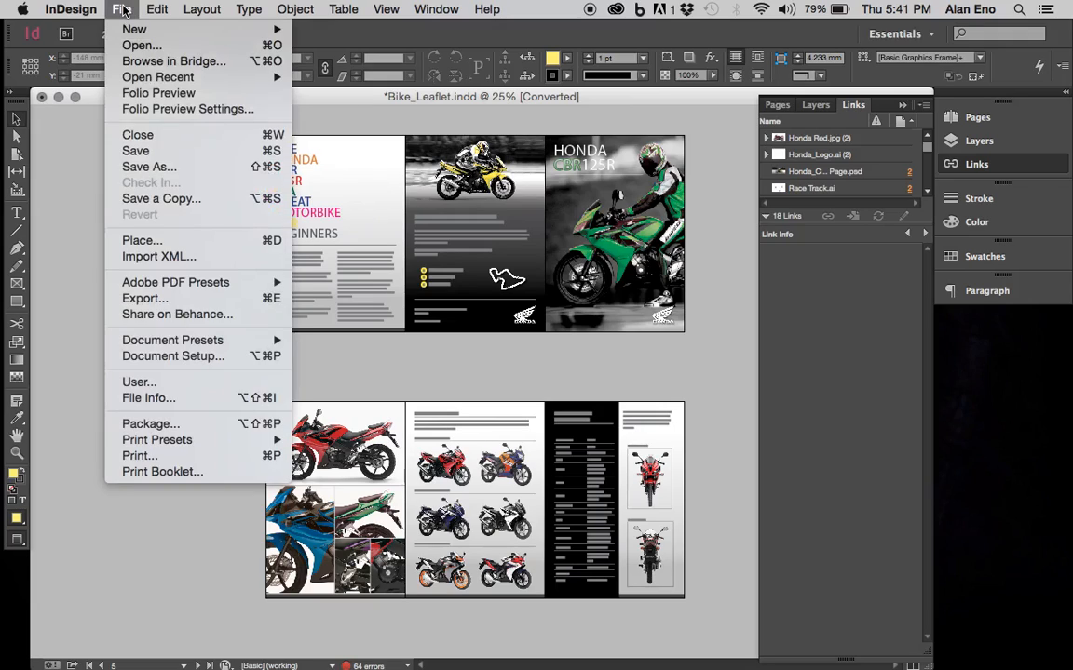
left_click(203, 299)
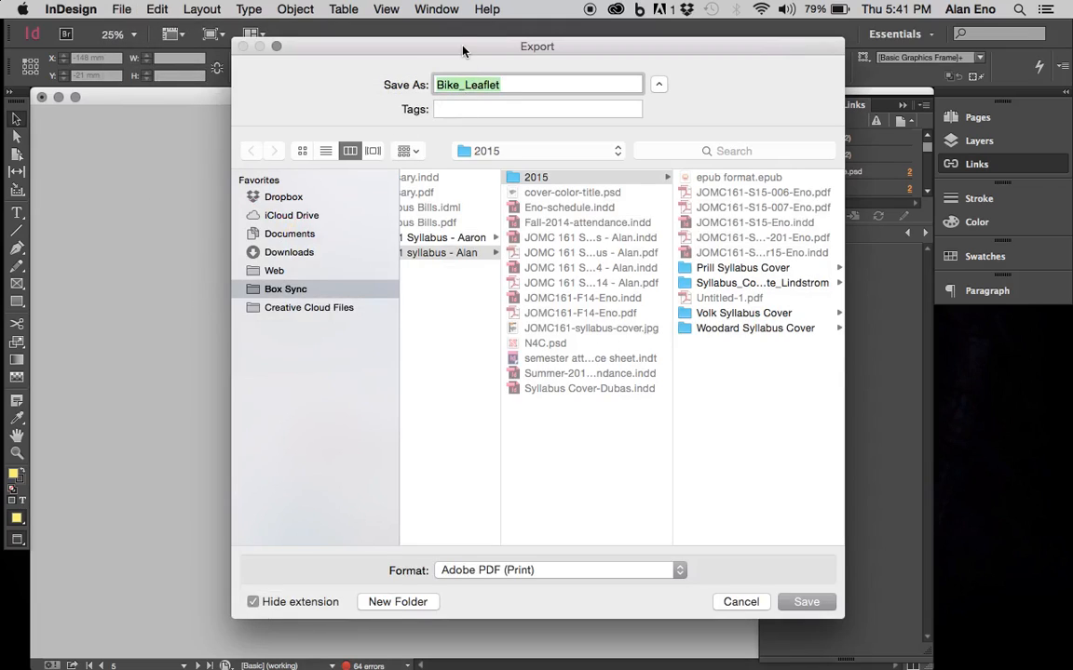
left_click_drag(457, 67, 380, 49)
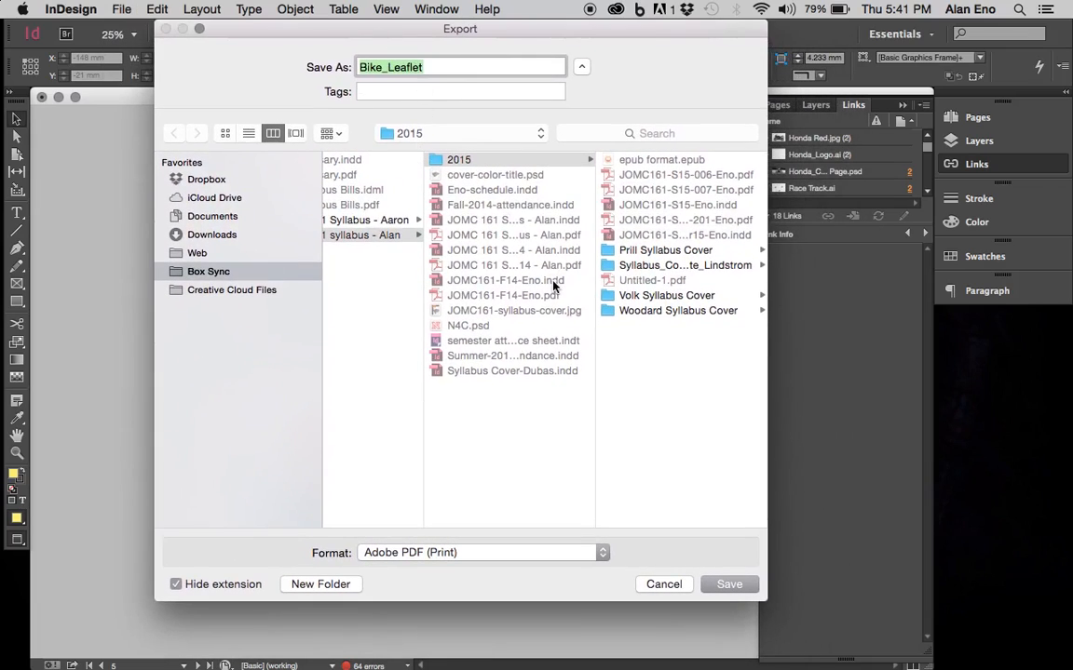
scroll(498, 289, "left", 10)
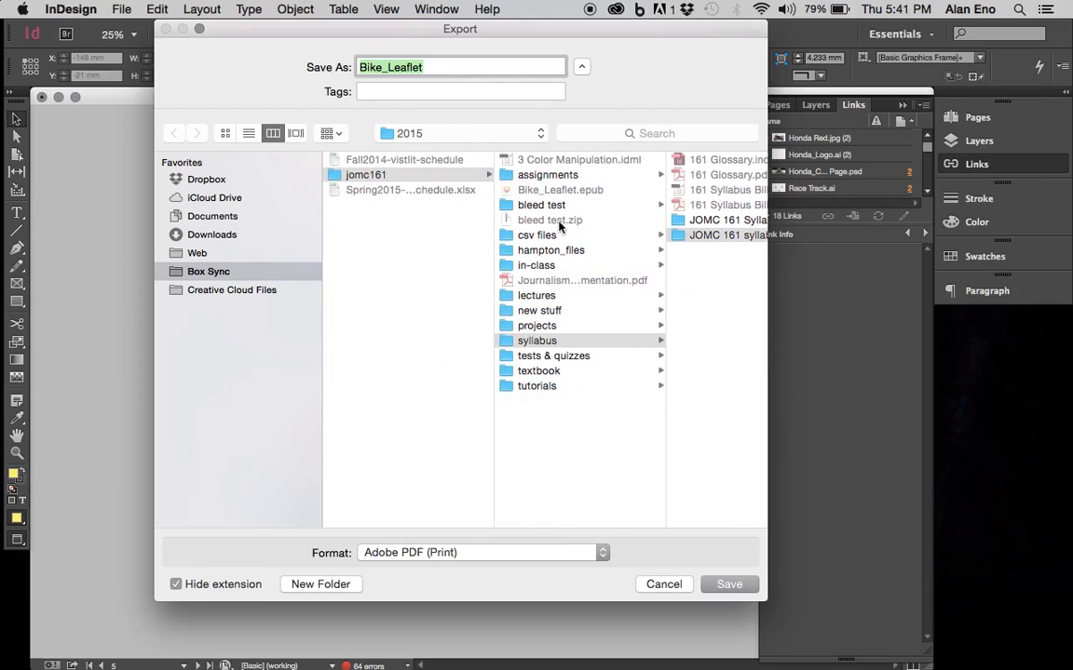
left_click(551, 387)
left_click(651, 176)
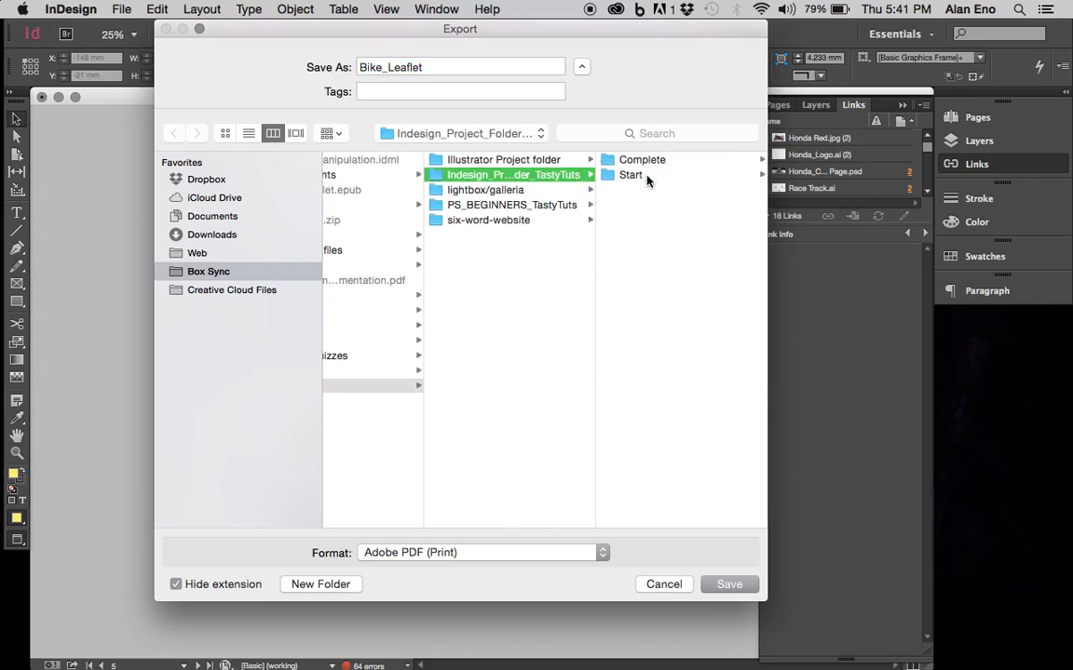
left_click(639, 161)
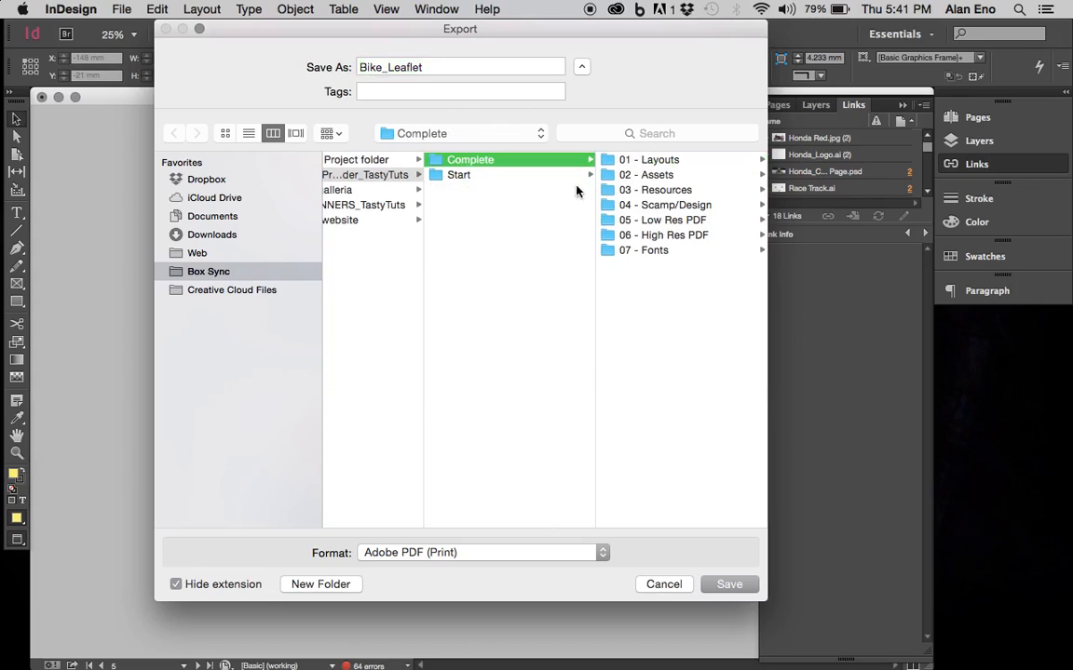
left_click(488, 174)
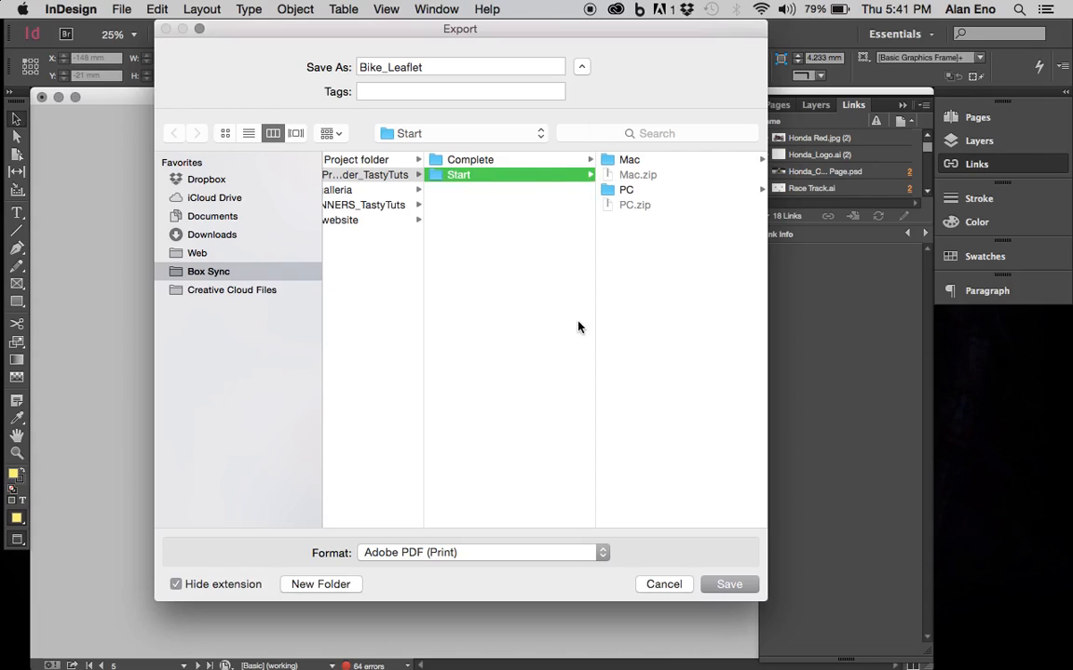
- Save the export as Bike_Leaflet in Adobe PDF (Print) format, proceeding to the PDF settings
left_click(460, 65)
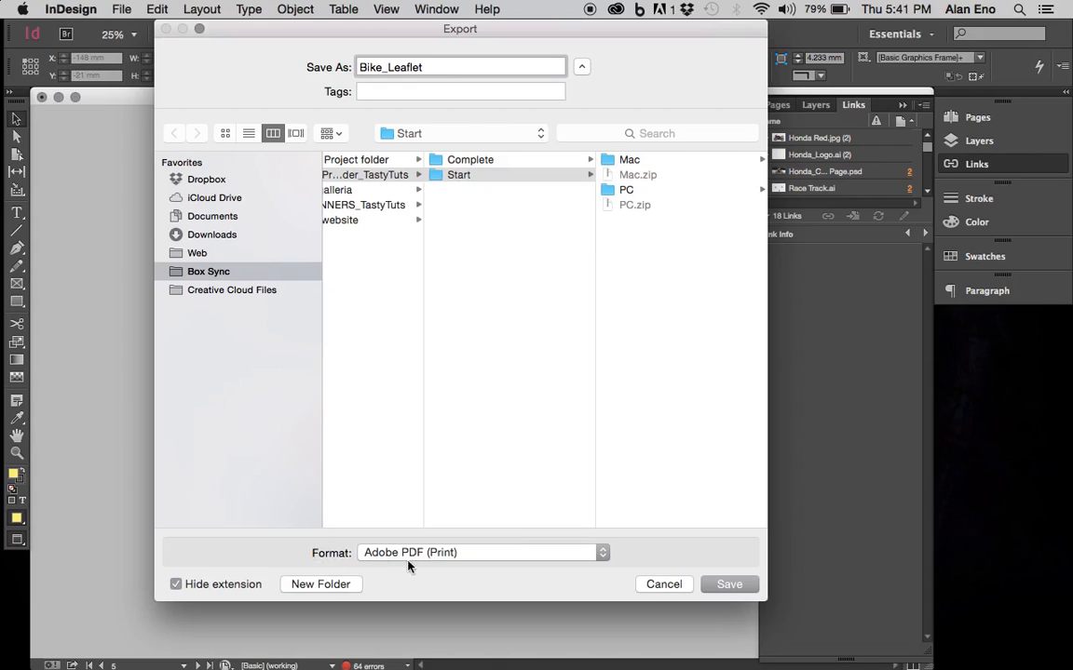
left_click(600, 553)
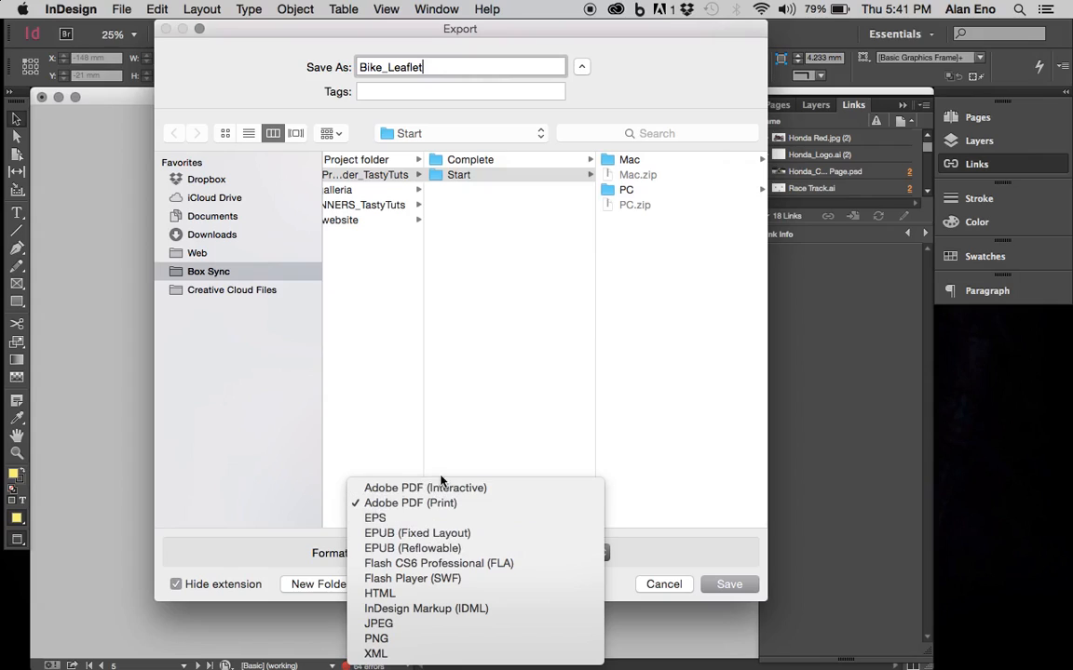
left_click(418, 503)
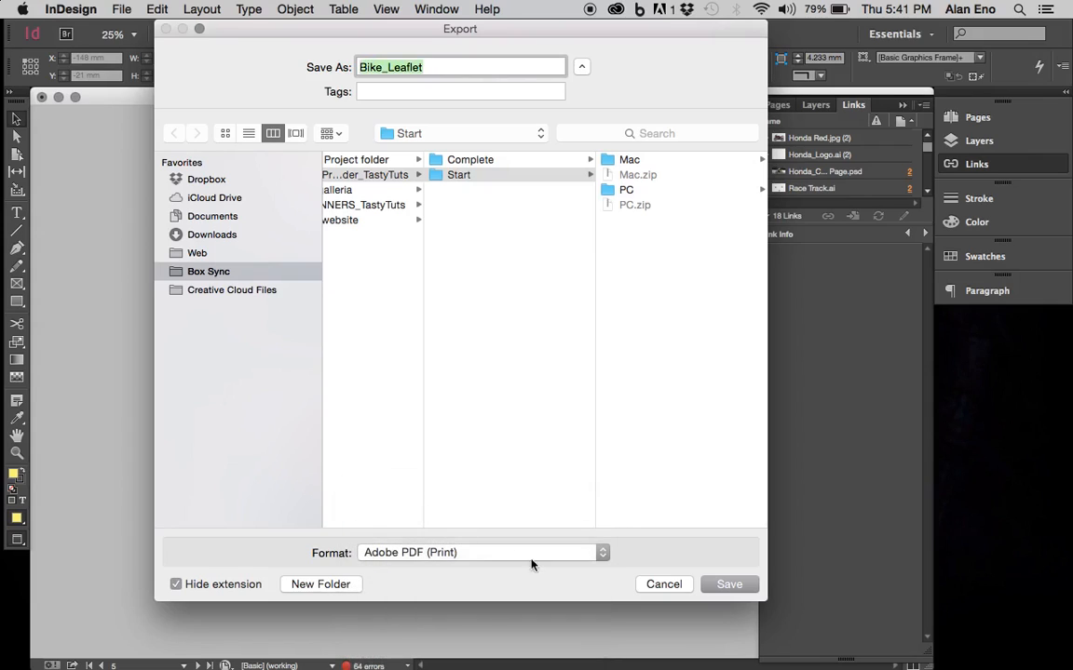
left_click(730, 584)
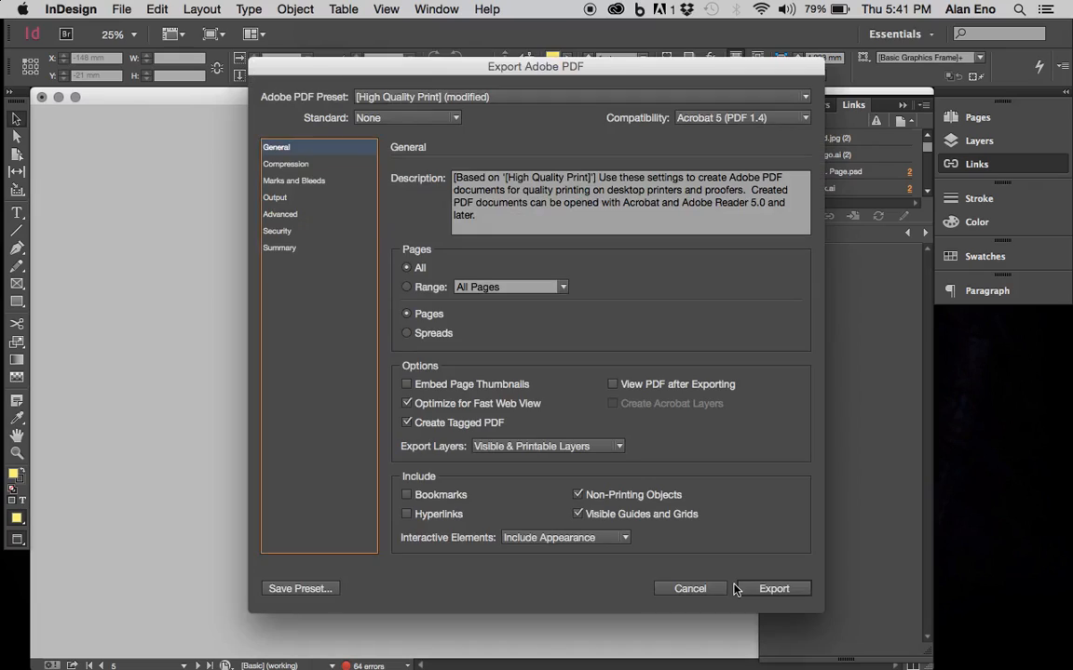
left_click_drag(536, 71, 448, 65)
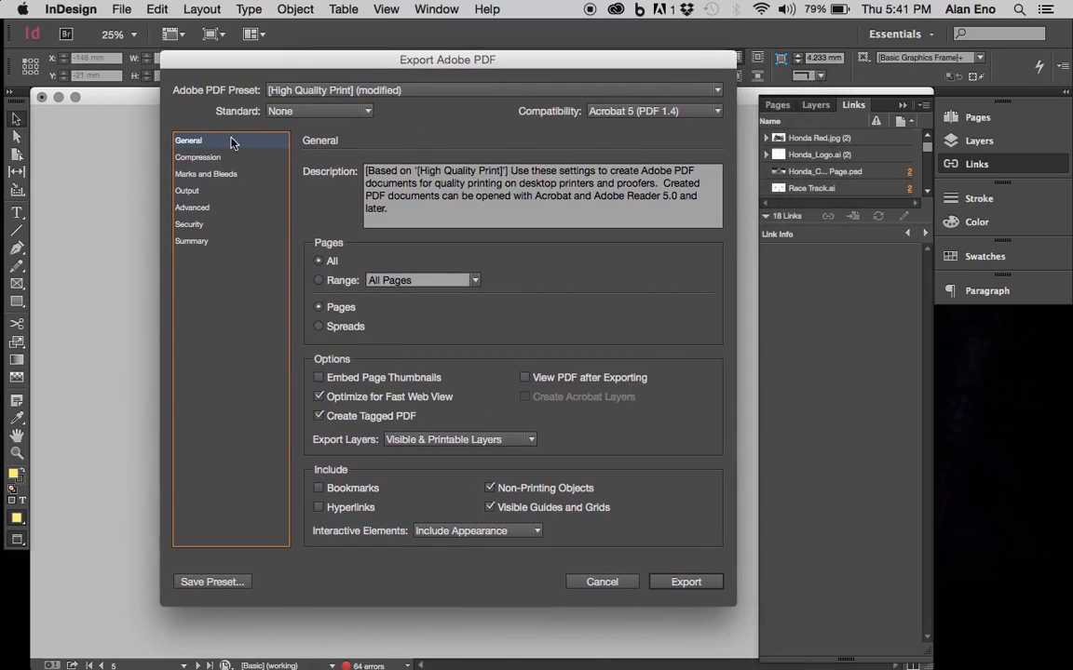
left_click(319, 281)
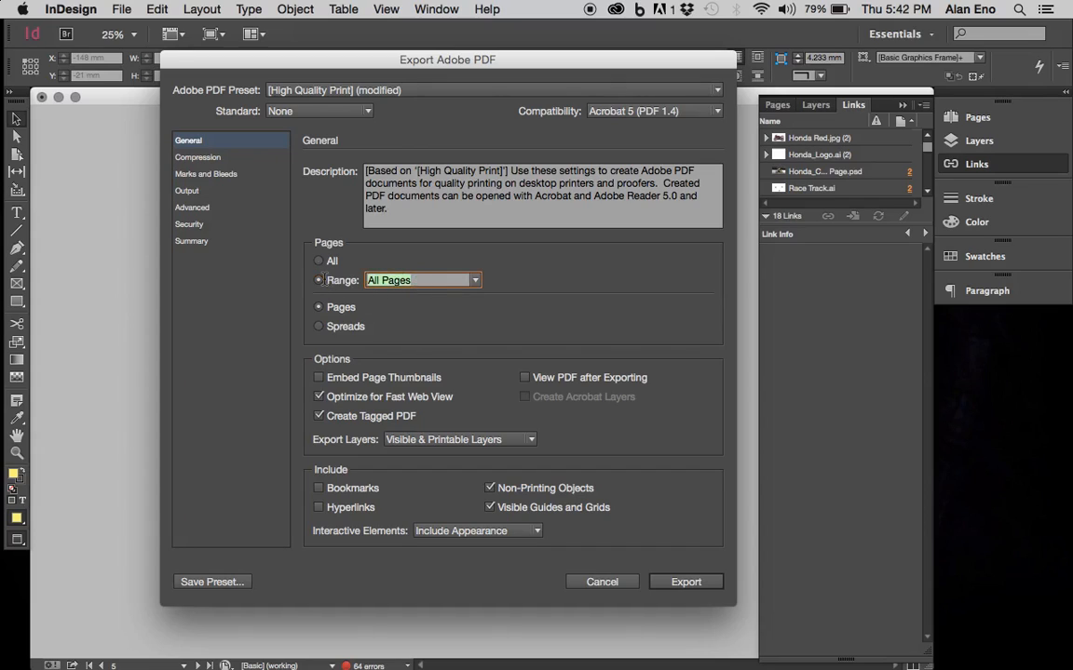
type("2-5")
left_click(319, 263)
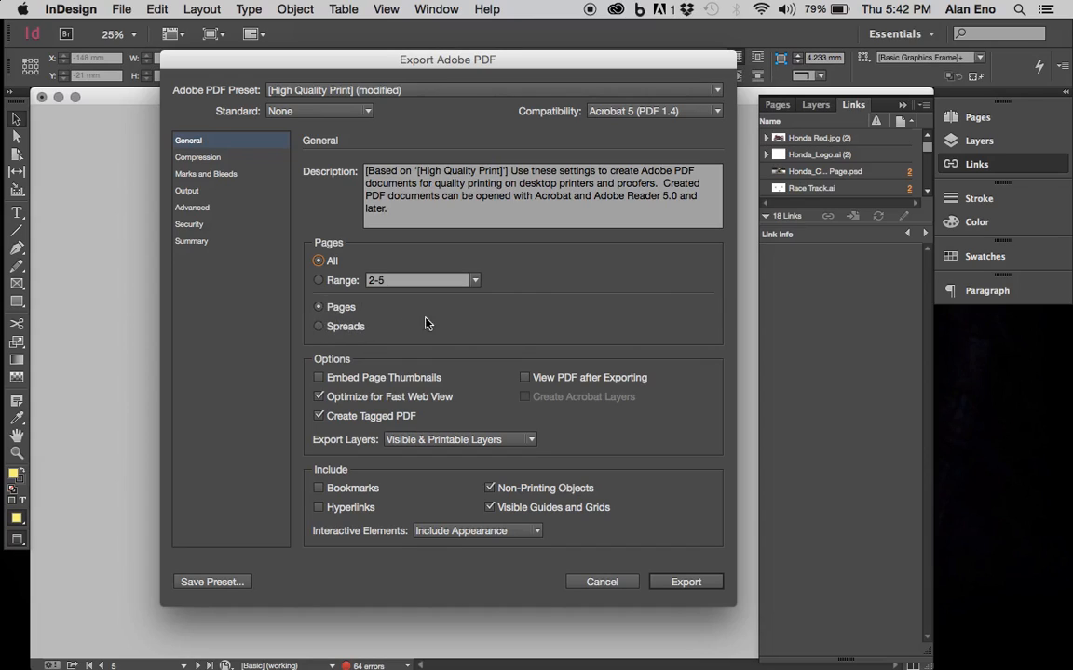
key("Escape")
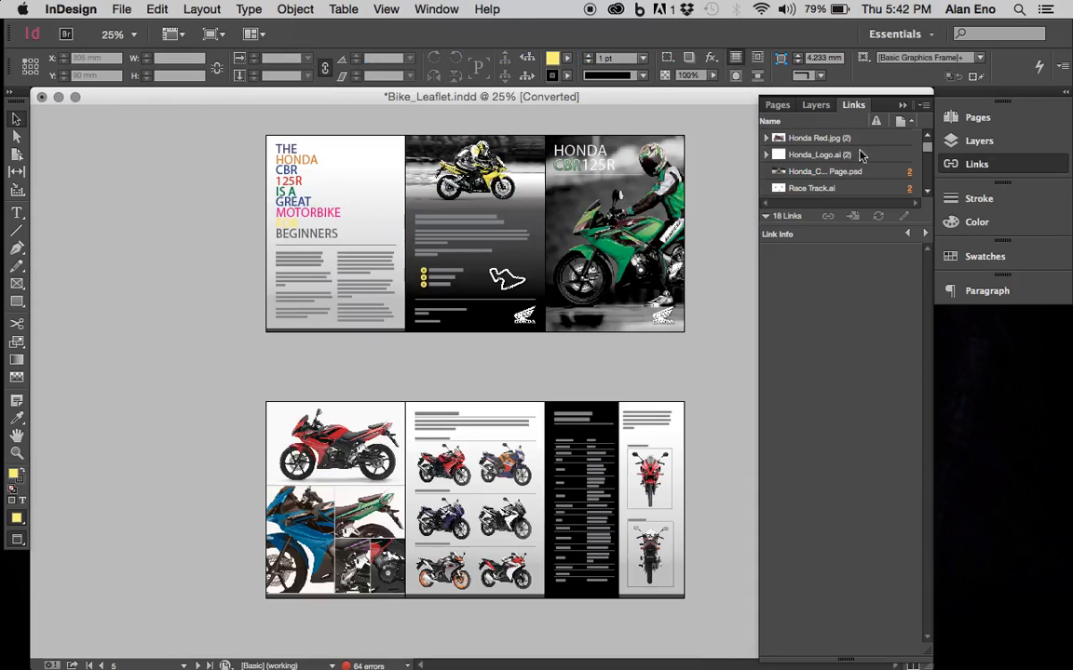
- Show the document's page thumbnails, then reopen the Bike_Leaflet PDF export and set it to output spreads
left_click(982, 122)
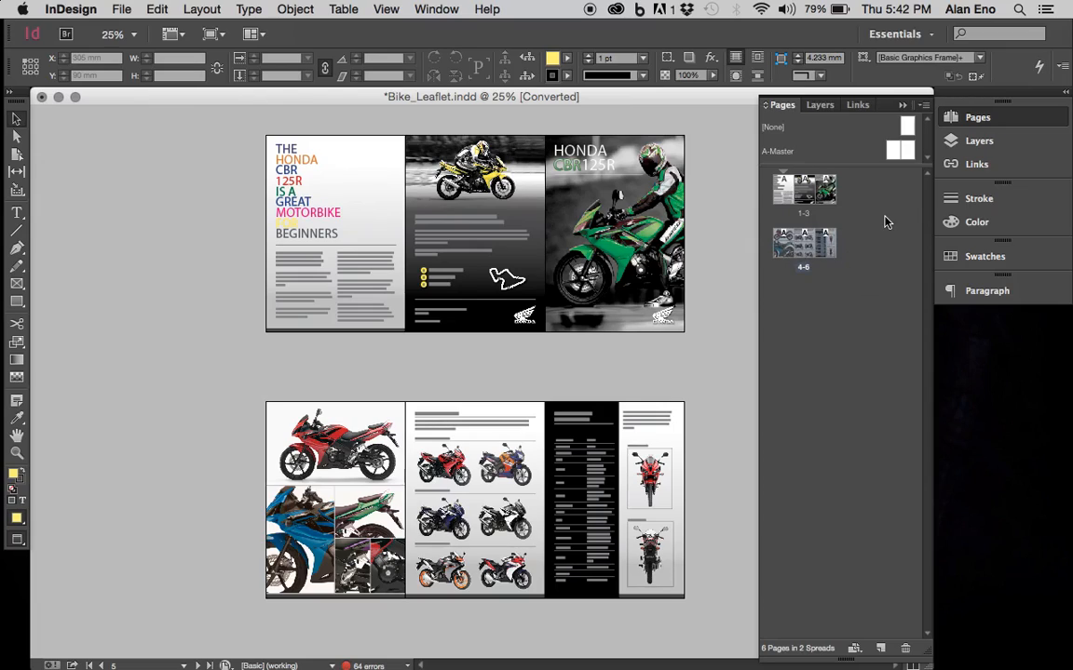
key("super+e")
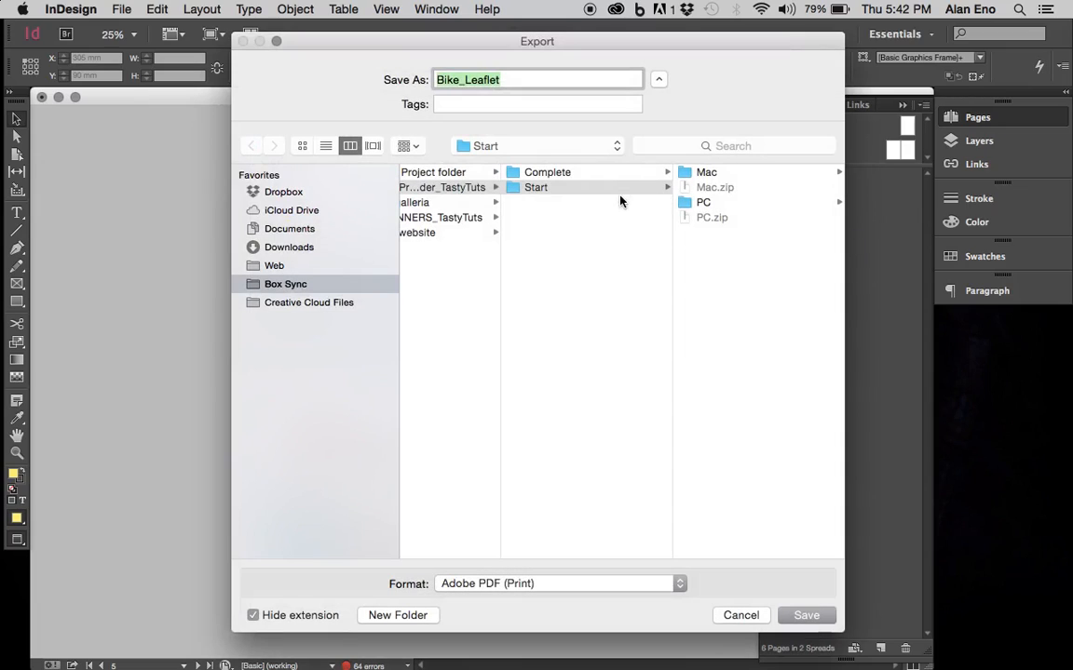
key("Return")
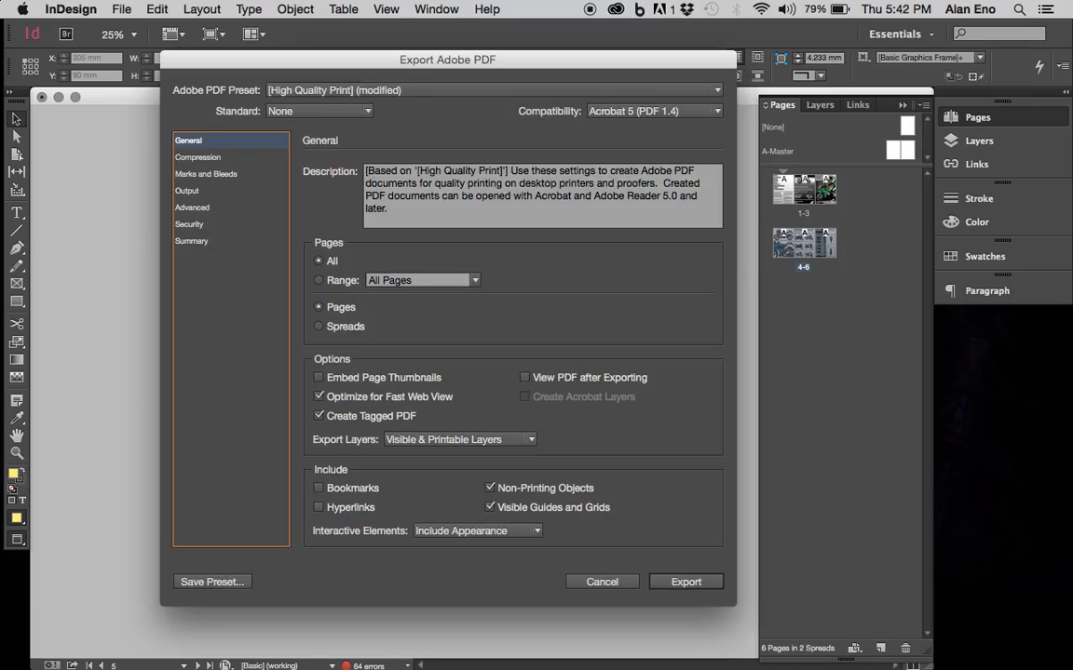
left_click(319, 327)
left_click_drag(435, 60, 307, 116)
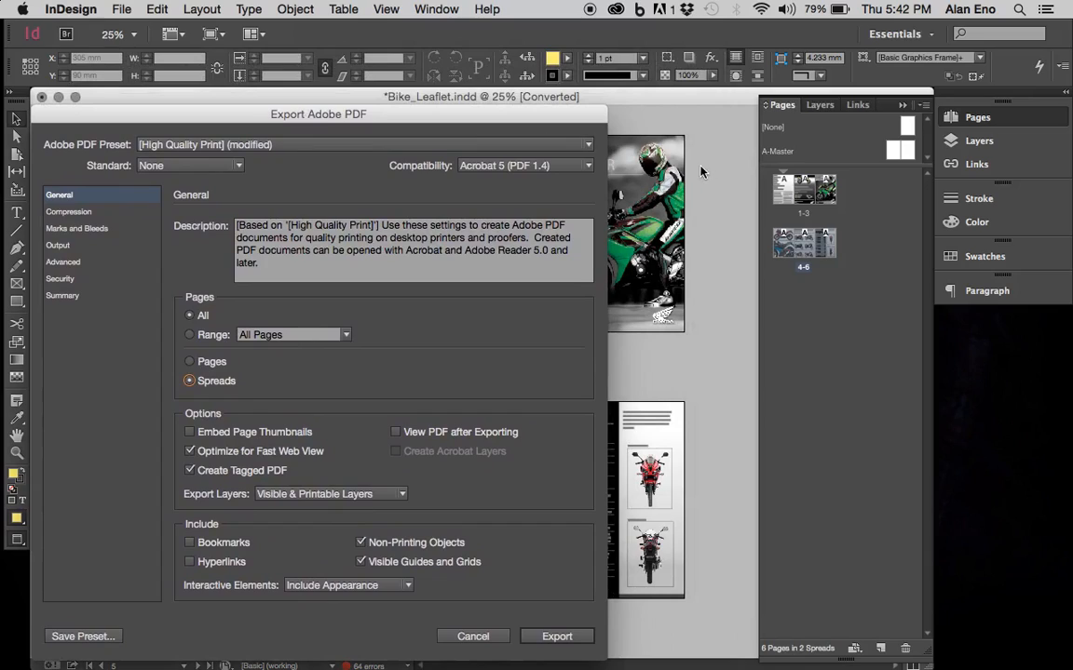
left_click(801, 240)
- Enable all printer's marks and use the document bleed settings for the PDF
left_click(74, 229)
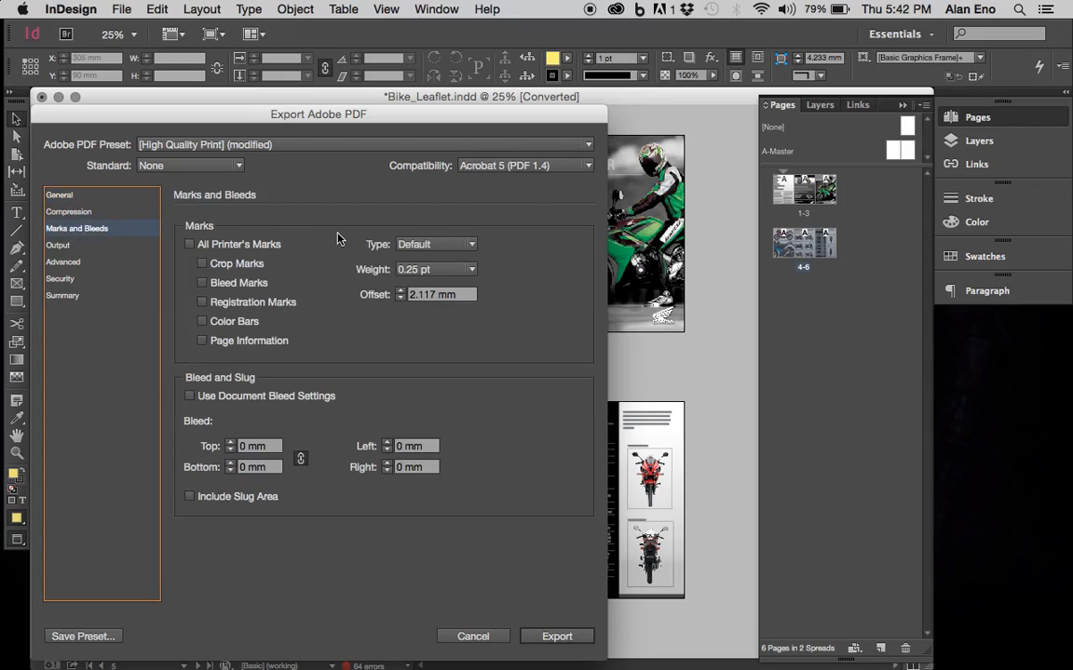
left_click(189, 245)
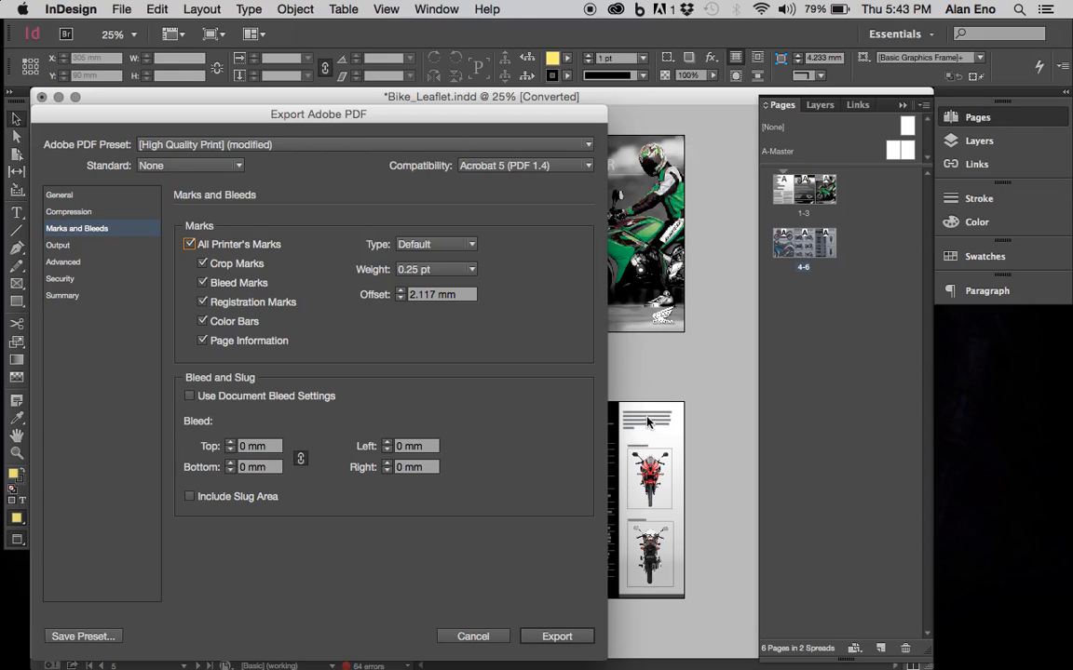
mouse_move(511, 112)
left_mouse_down()
mouse_move(428, 209)
mouse_move(220, 378)
mouse_move(113, 370)
mouse_move(124, 247)
mouse_move(246, 48)
mouse_move(557, 102)
mouse_move(535, 119)
mouse_move(509, 112)
left_mouse_up()
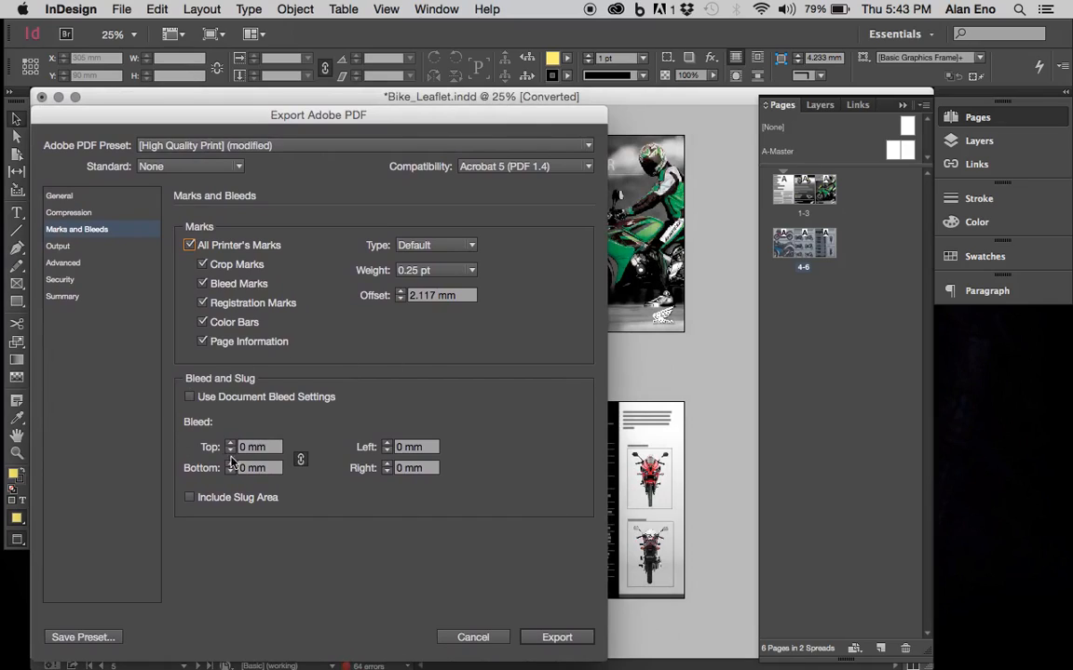
left_click(191, 398)
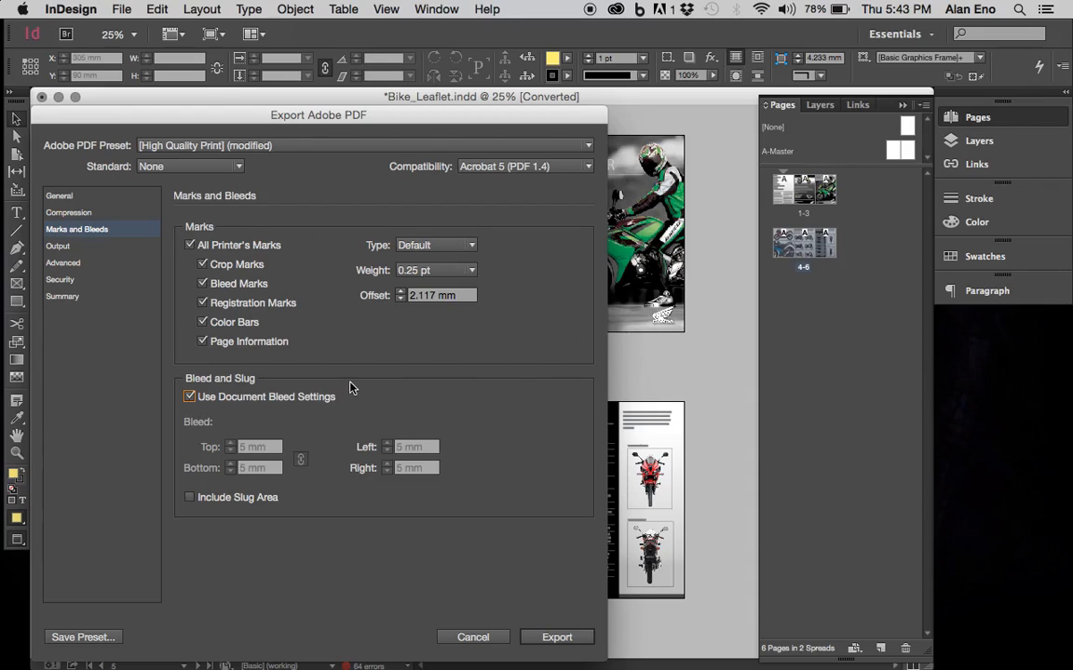
- Review the Output, Advanced, Security and Summary settings, and export the PDF despite the missing fonts
left_click(84, 246)
left_click(74, 265)
left_click(67, 279)
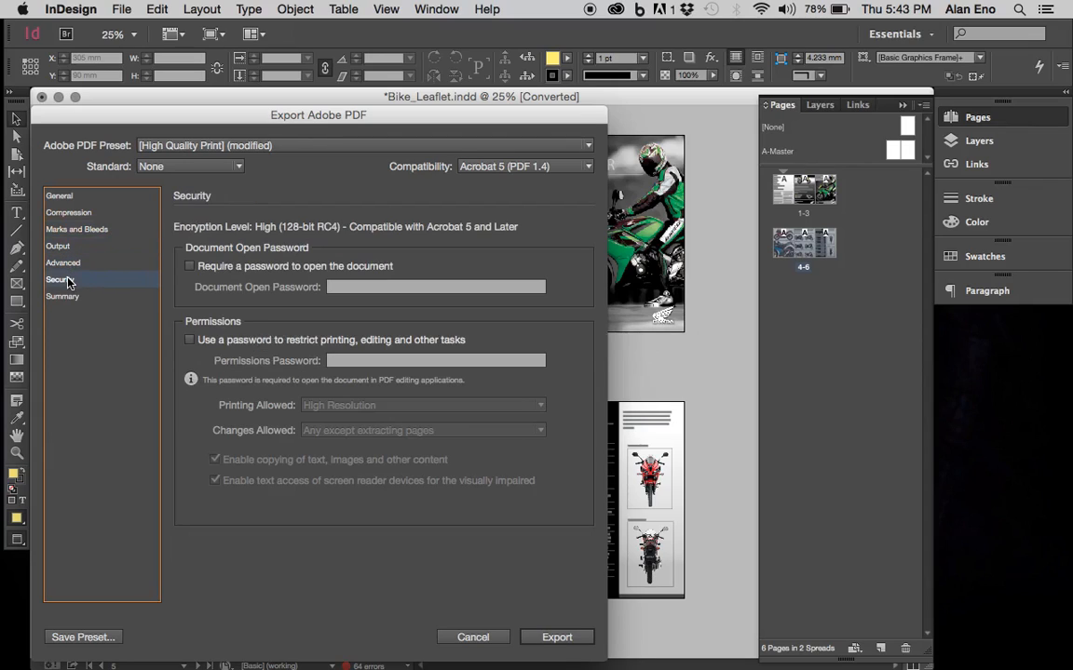
left_click(70, 297)
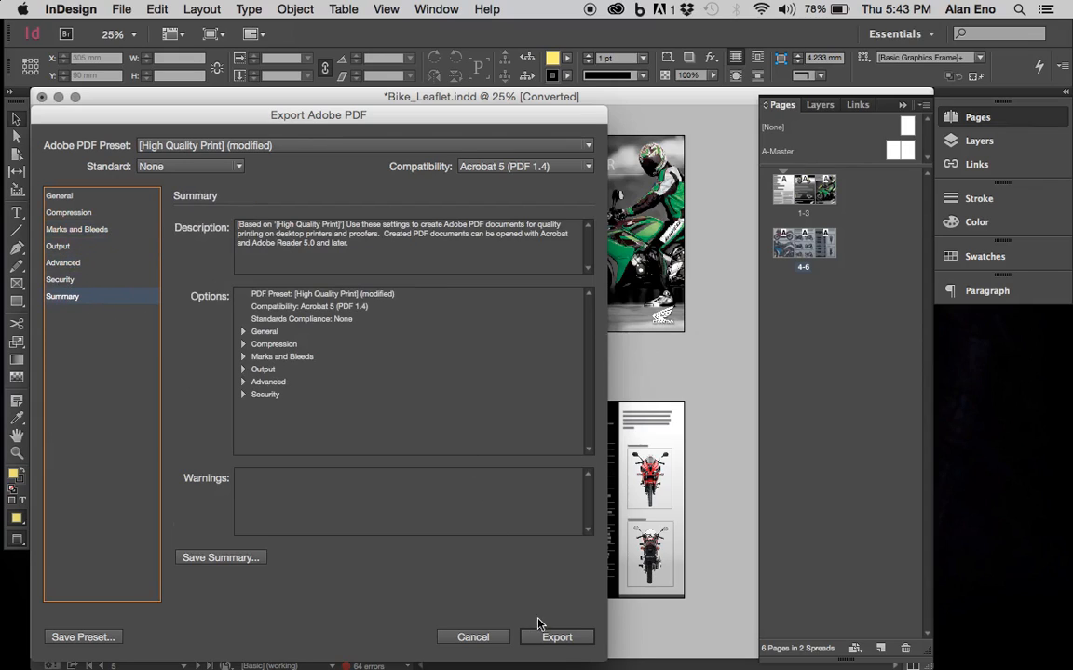
left_click(559, 637)
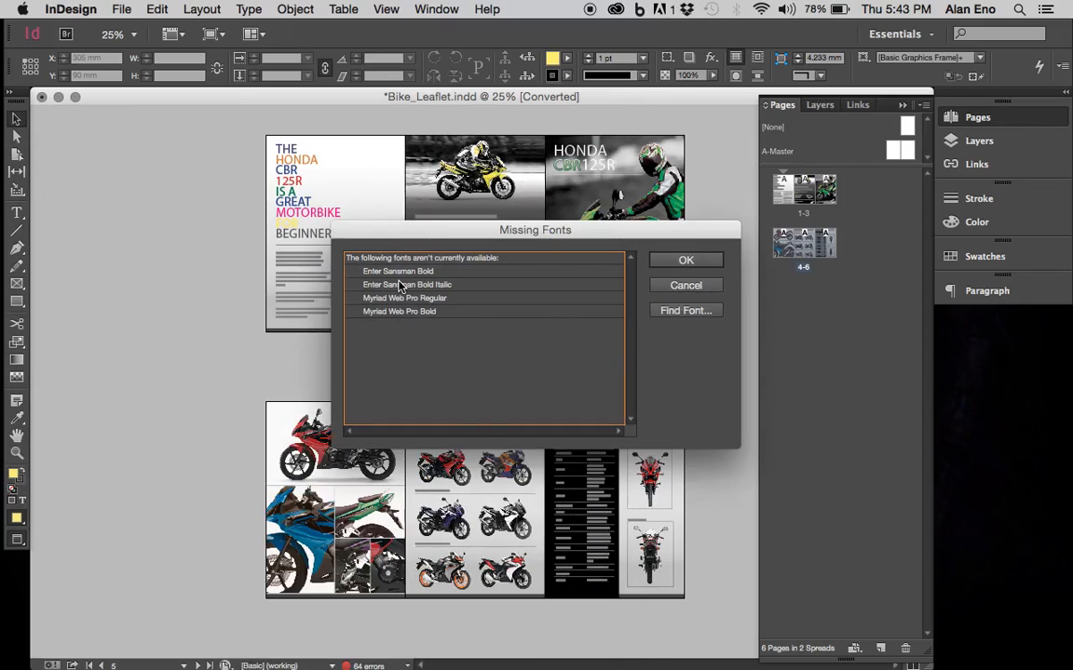
left_click(687, 262)
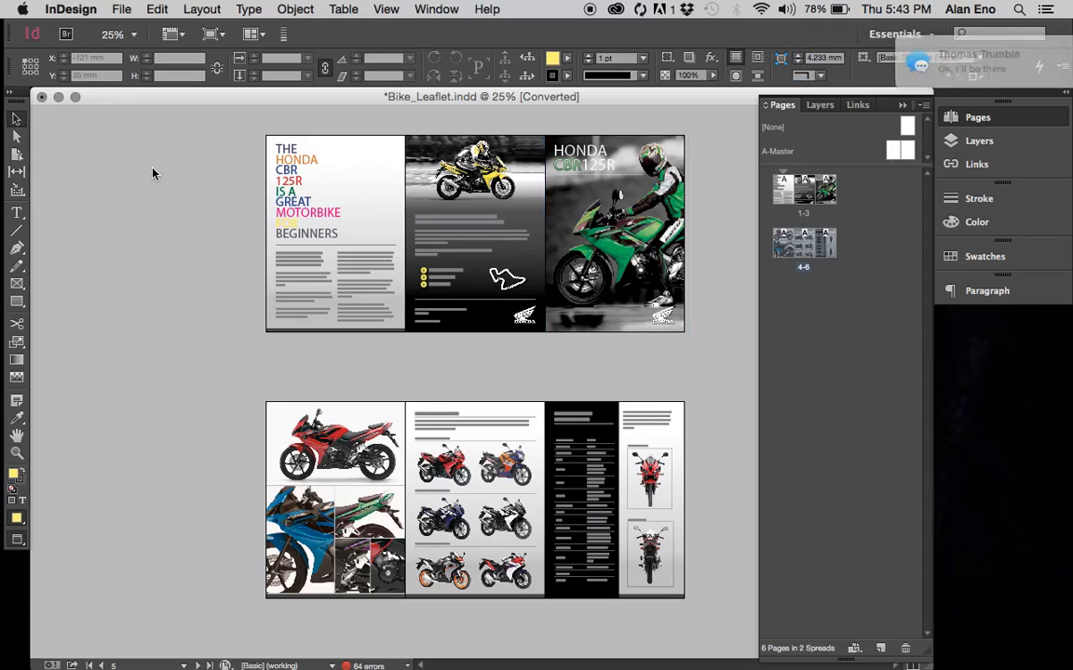
- Switch to Finder and browse in a new window to the jomc161 folder within Box Sync
key("super+Tab")
key("super+Tab")
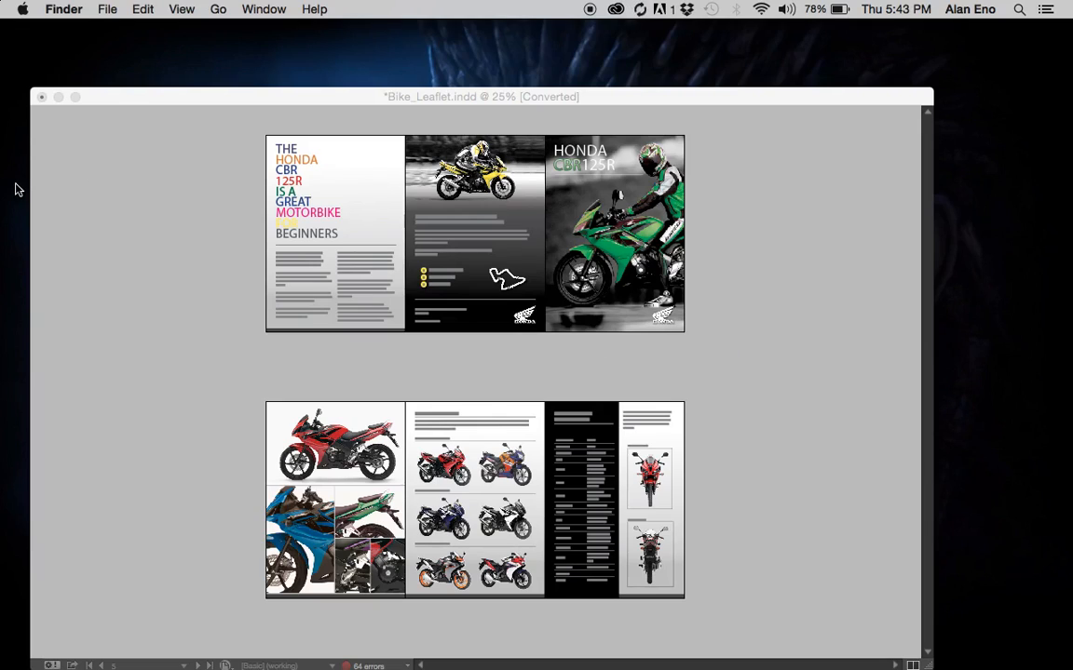
key("super+n")
key("Right")
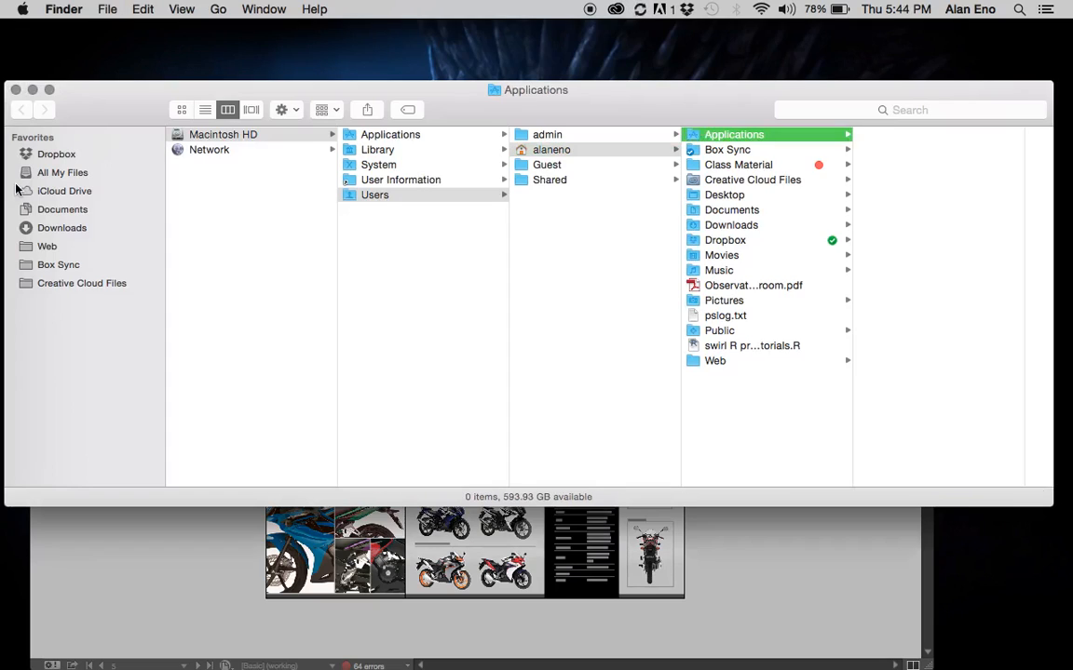
key("Down")
key("Right")
key("Down")
key("Right")
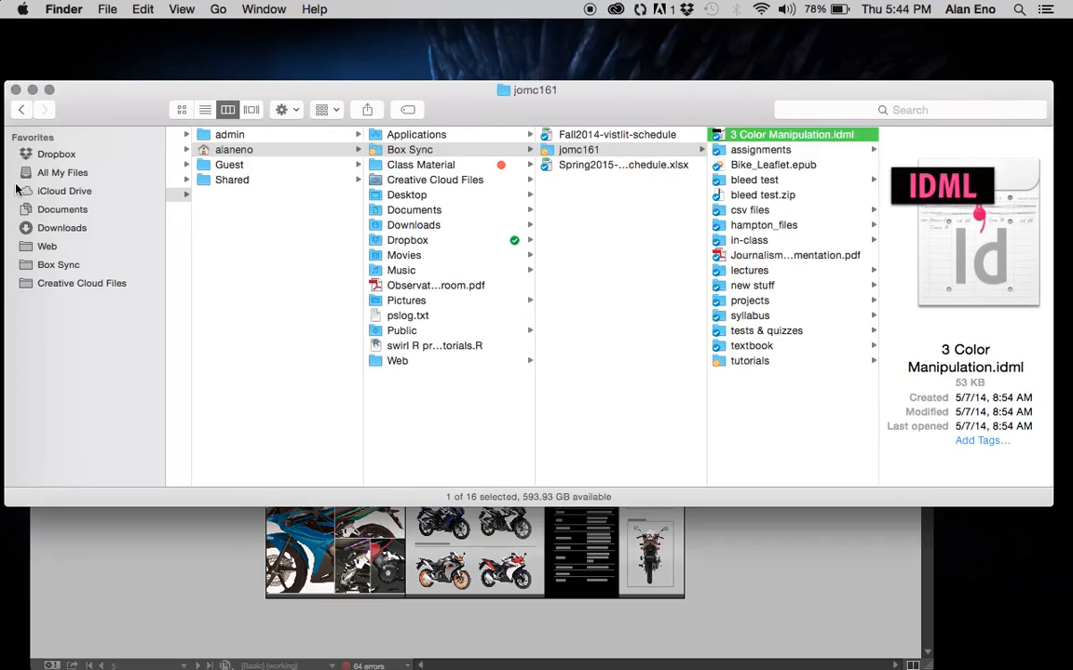
- Browse to the Start folder in tutorials > Indesign_Project_Folder_TastyTuts and open Bike_Leaflet.pdf in Acrobat
key("alt+Down")
key("Right")
key("Down")
key("Right")
key("Down")
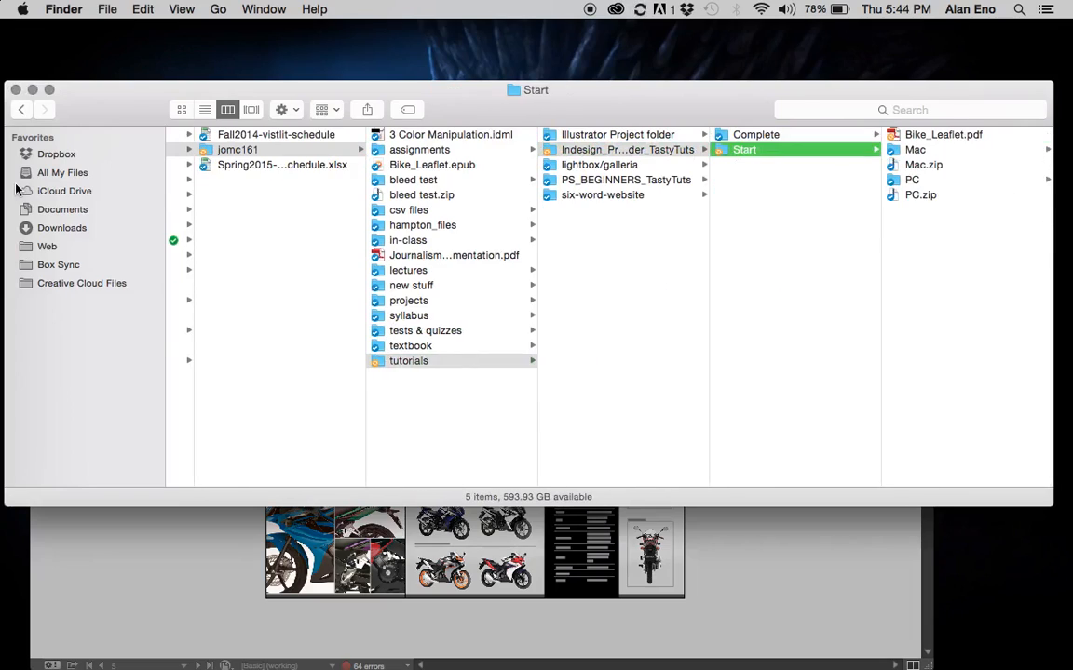
left_click(953, 137)
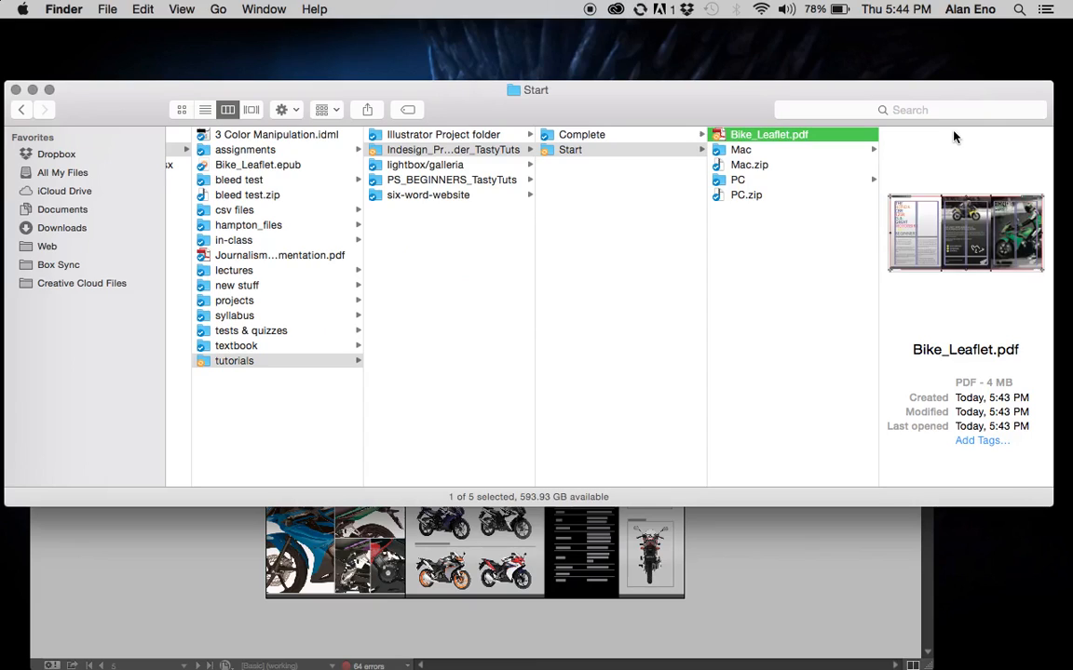
key("super+o")
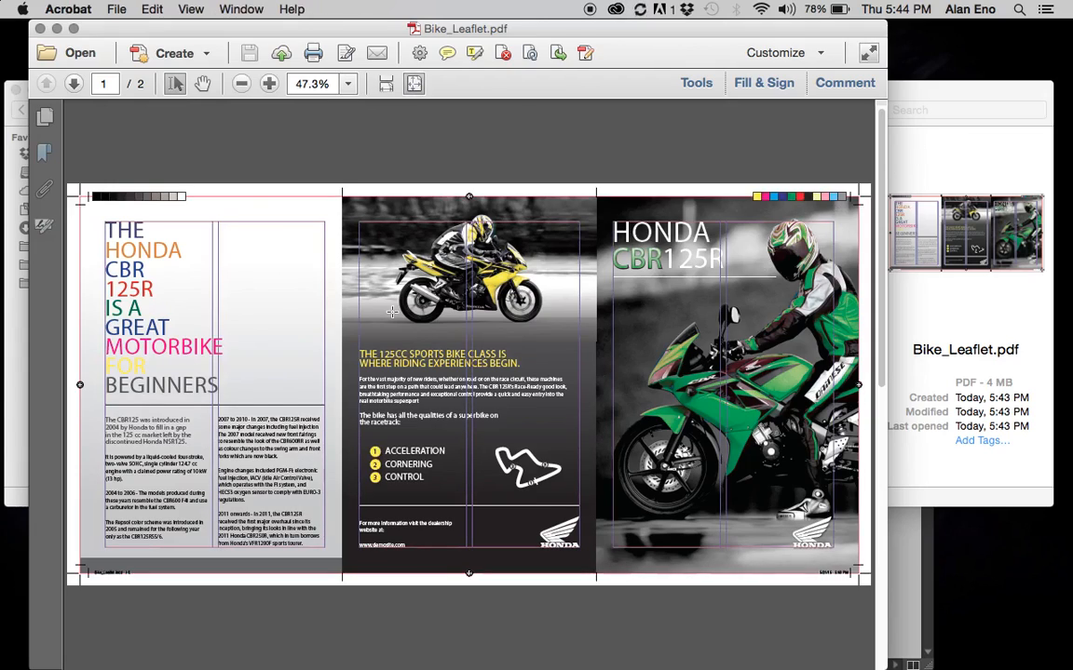
- Examine the crop marks, bleed area and color bars on both spreads of the exported PDF
scroll(392, 312, "down", 3)
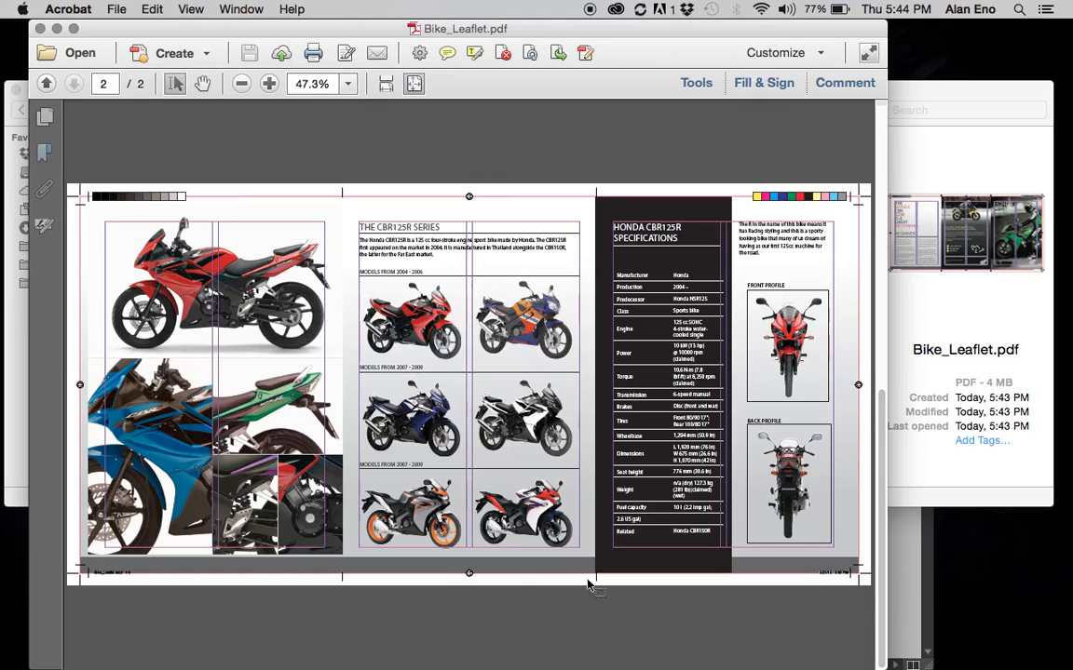
mouse_move(79, 575)
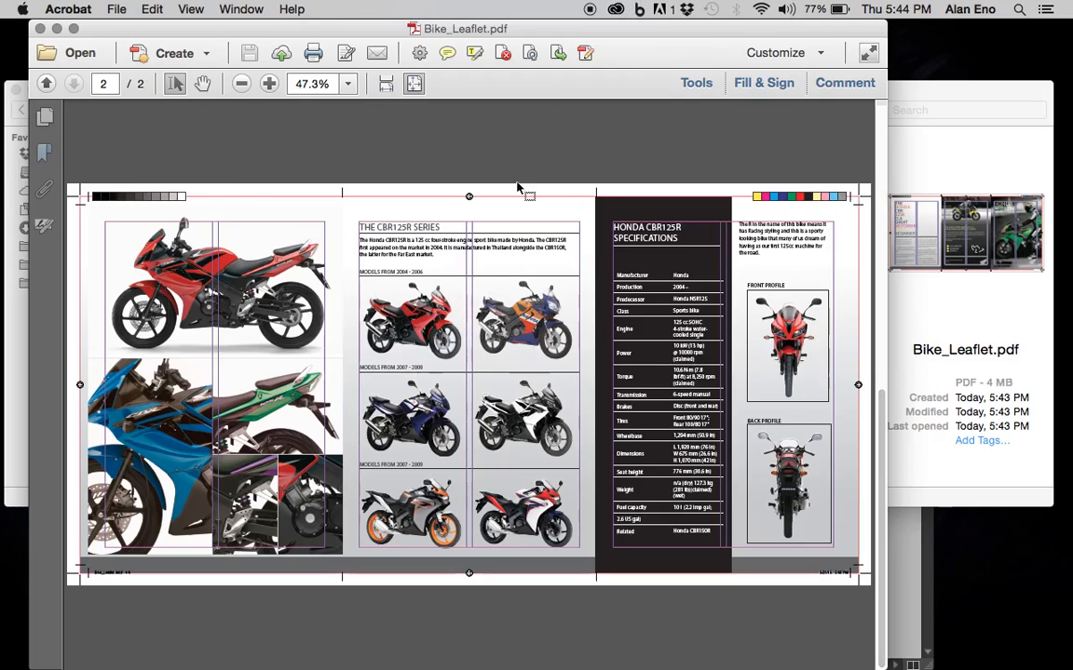
left_click(880, 186)
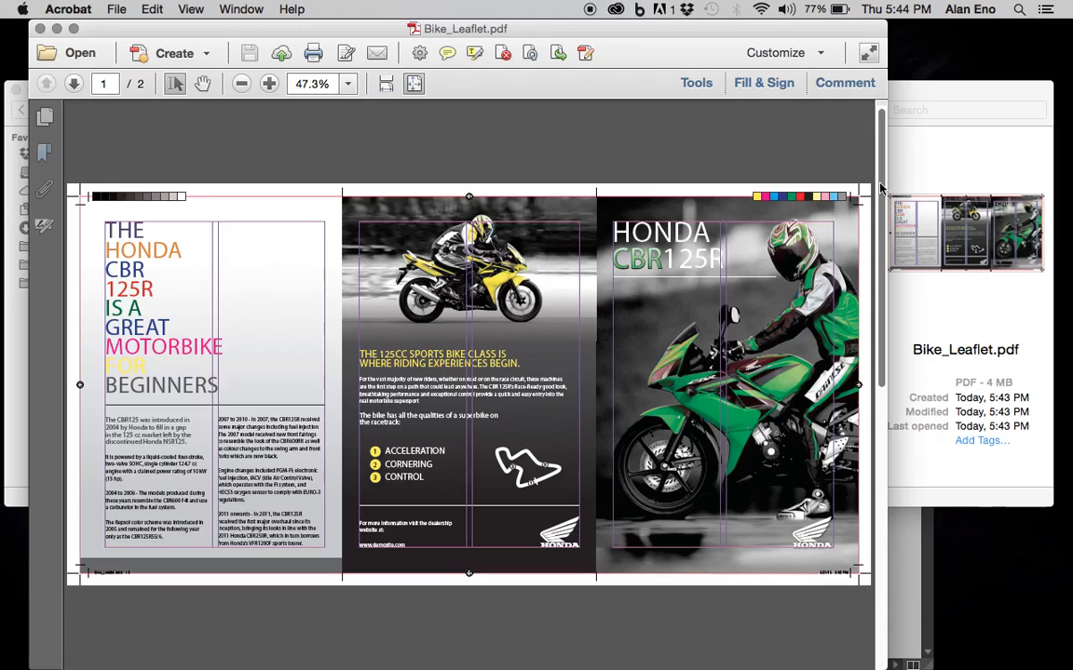